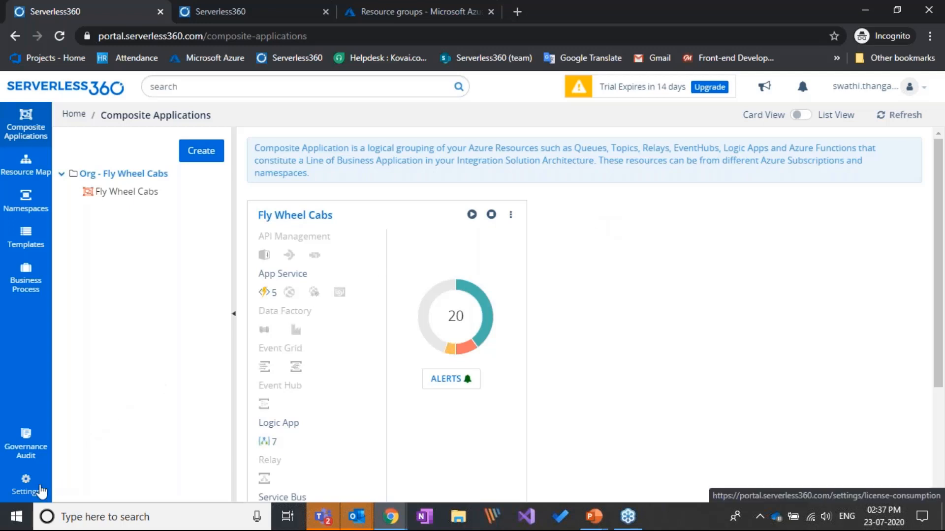
Review the details of the Resource Map SP service principal in the settings, closing them without changes.
{"action": "left_click", "coordinate": [41, 491]}
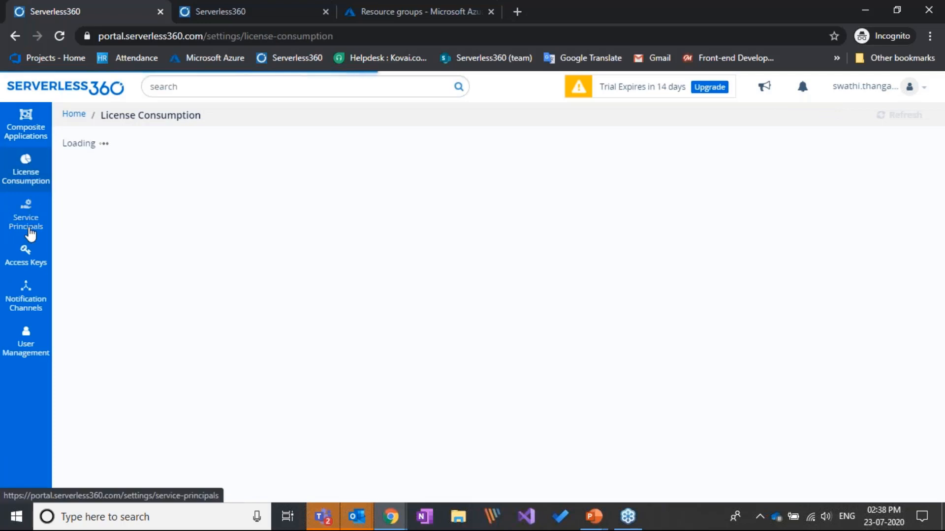
{"action": "left_click", "coordinate": [29, 234]}
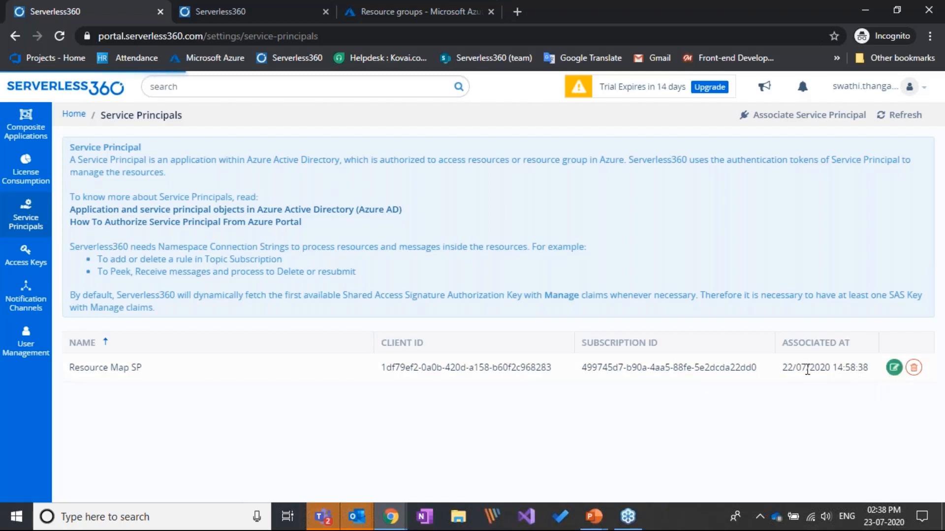
{"action": "left_click", "coordinate": [893, 369]}
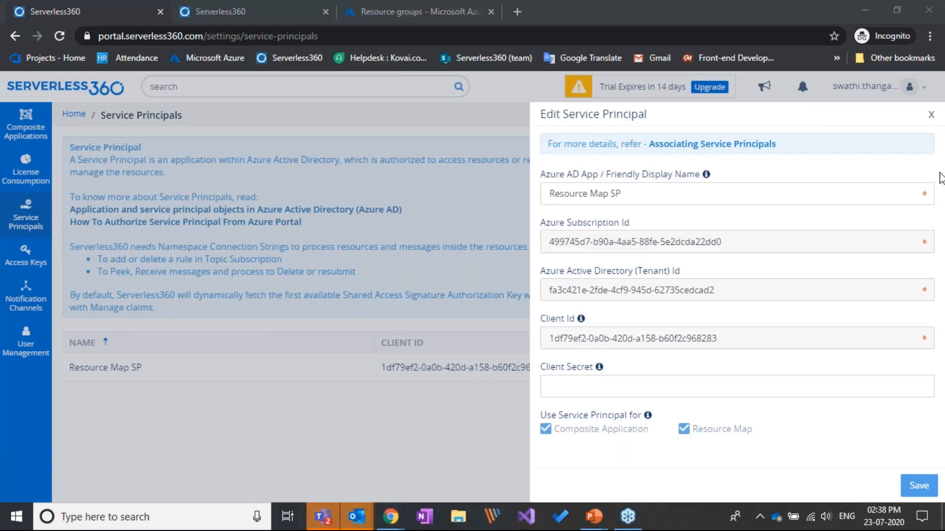
{"action": "left_click", "coordinate": [931, 116]}
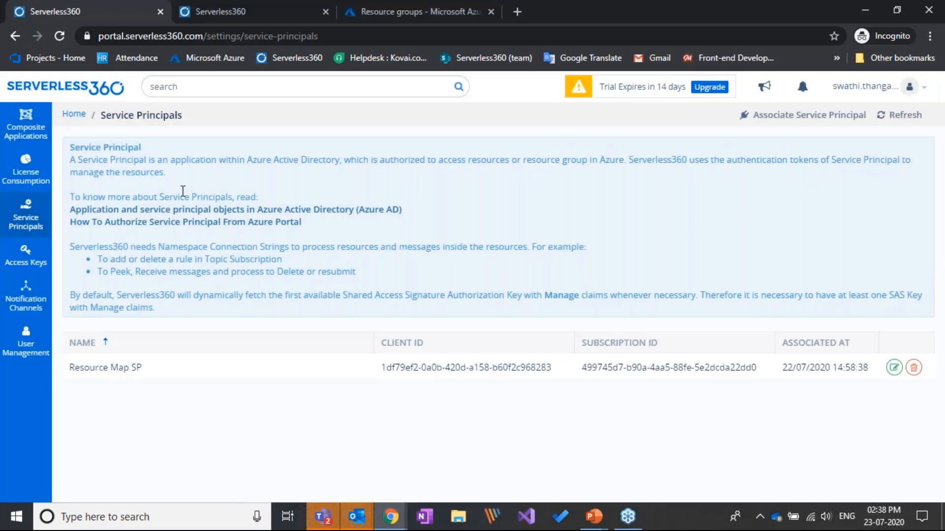
In the Resource Map rules, select Driver OnBoard Management and Vehicle Management, and apply the rules to the unmapped resources.
{"action": "left_click", "coordinate": [75, 114]}
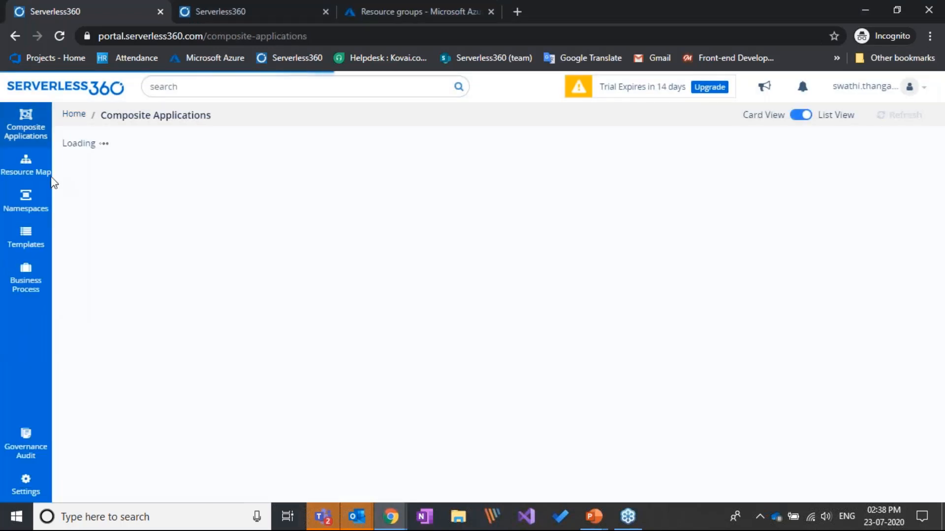
{"action": "left_click", "coordinate": [38, 175]}
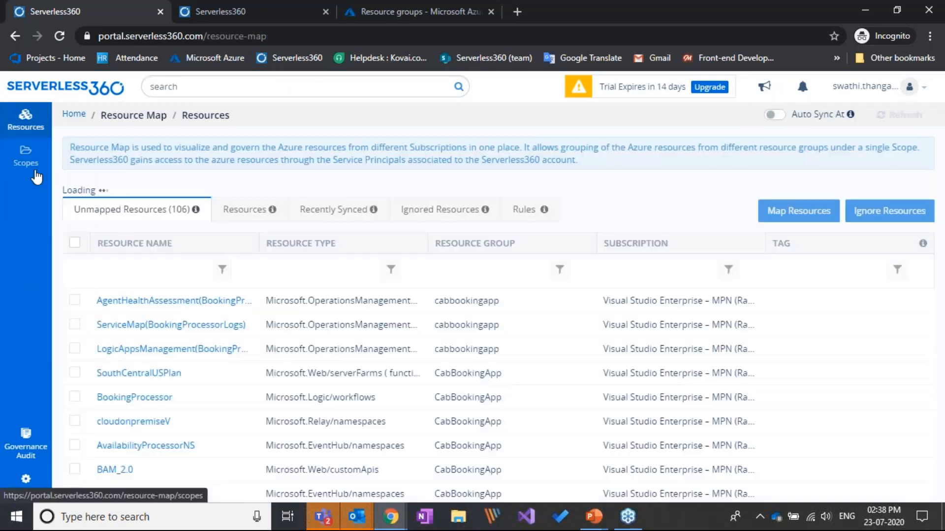
{"action": "left_click", "coordinate": [545, 201]}
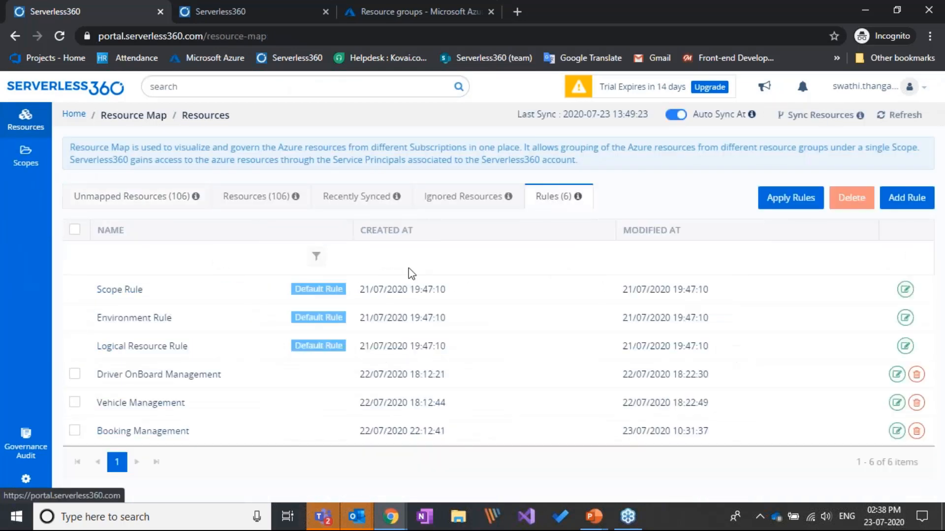
{"action": "left_click", "coordinate": [75, 374]}
{"action": "left_click", "coordinate": [74, 402]}
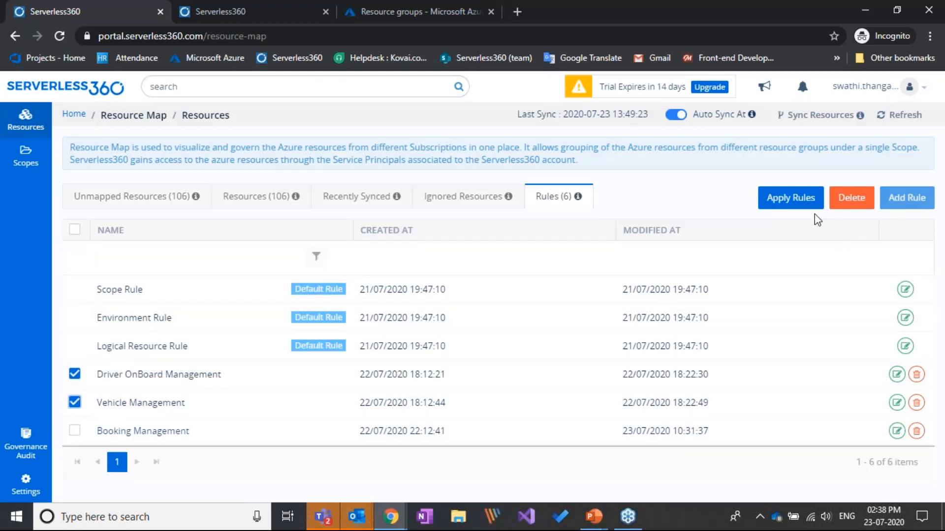
{"action": "left_click", "coordinate": [805, 202]}
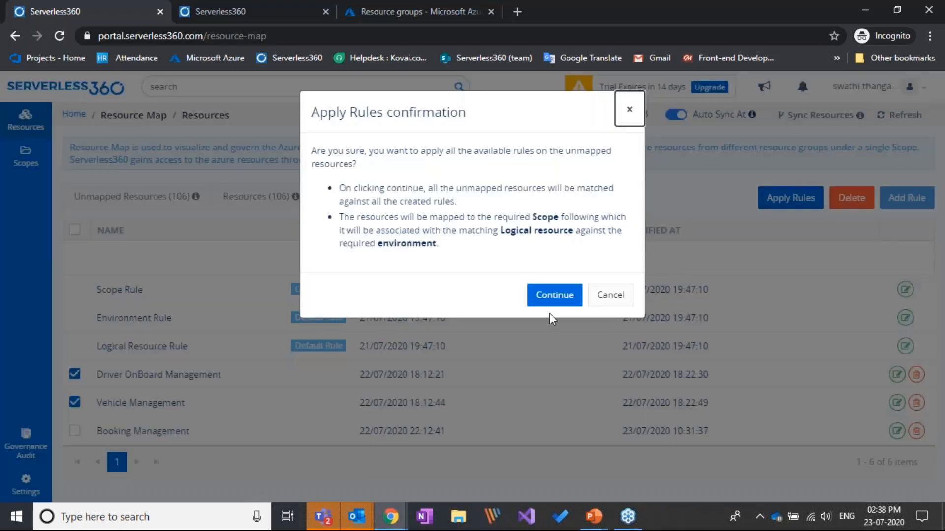
{"action": "left_click", "coordinate": [553, 355]}
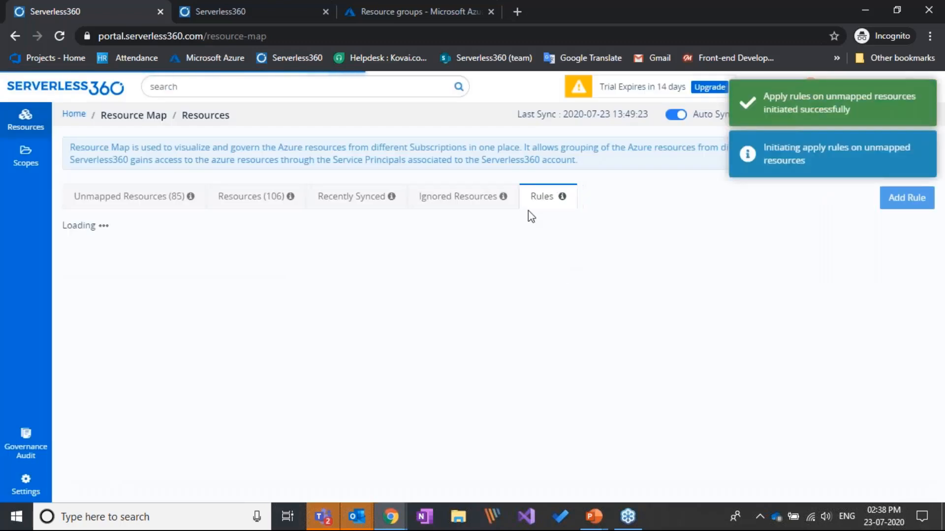
Examine the resources mapped to the Booking Management, Driver On Board Management and Vehicle Management scopes under Fly Wheel Cabs.
{"action": "left_click", "coordinate": [25, 157]}
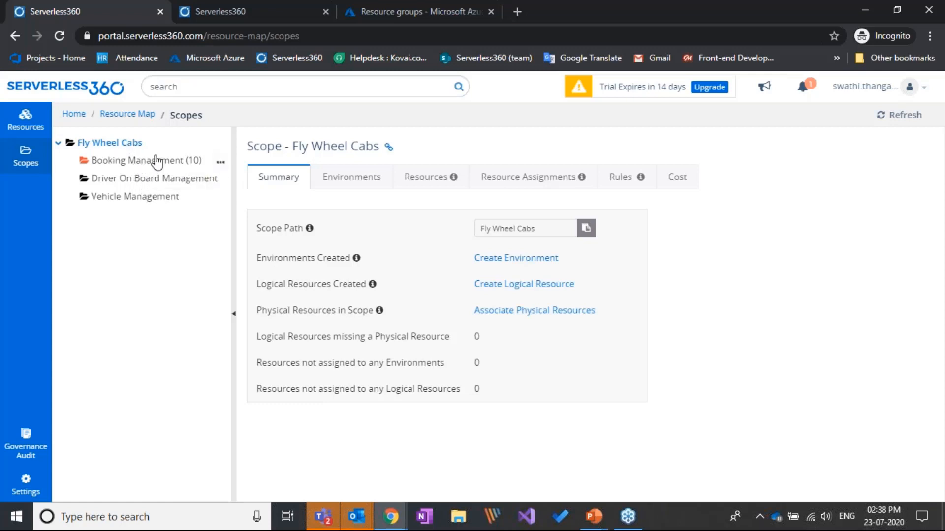
{"action": "left_click", "coordinate": [155, 163]}
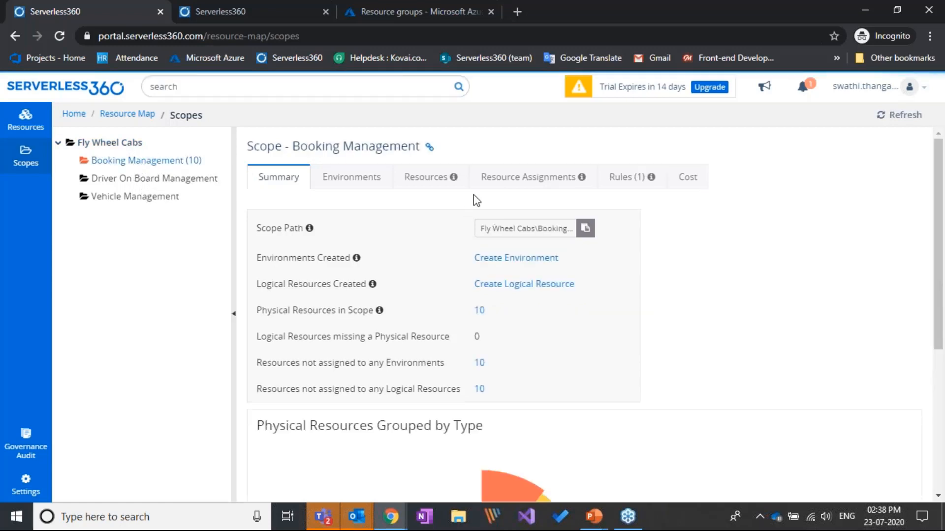
{"action": "left_click", "coordinate": [446, 185]}
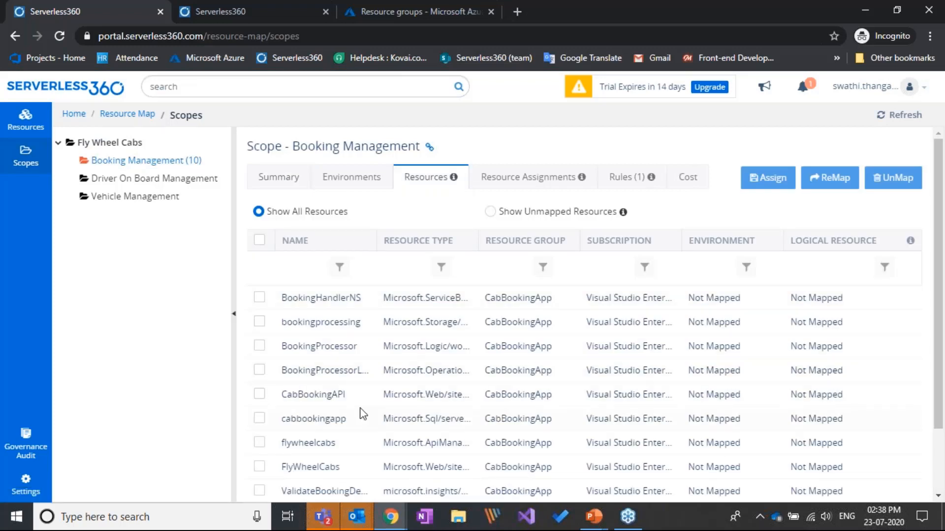
{"action": "left_click", "coordinate": [195, 180]}
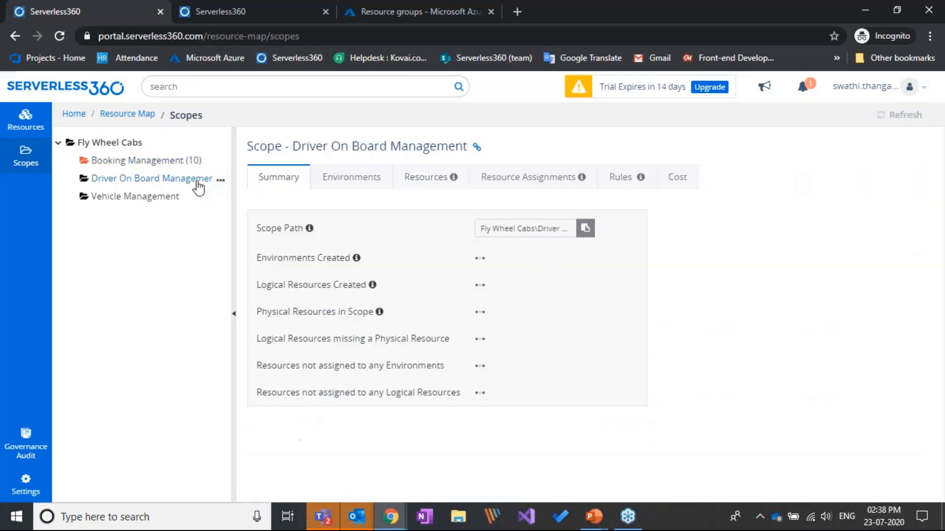
{"action": "left_click", "coordinate": [445, 189]}
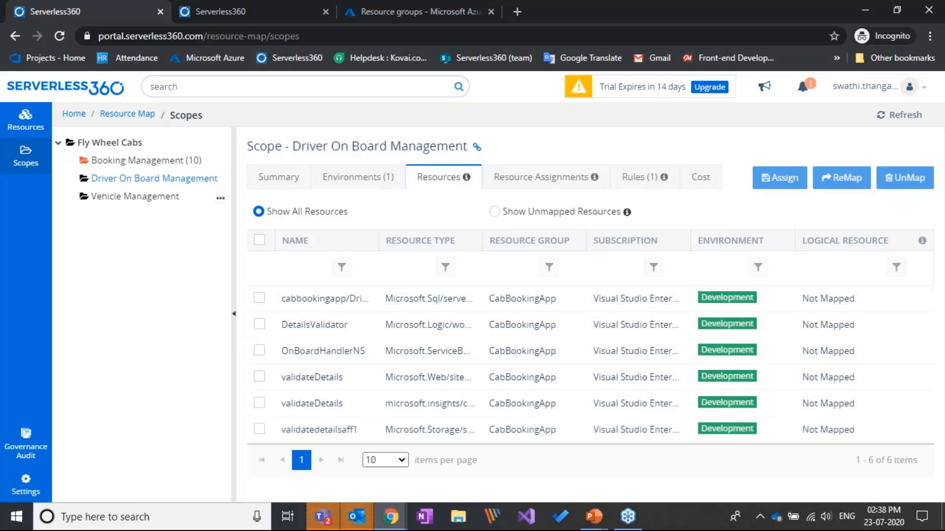
{"action": "left_click", "coordinate": [135, 197]}
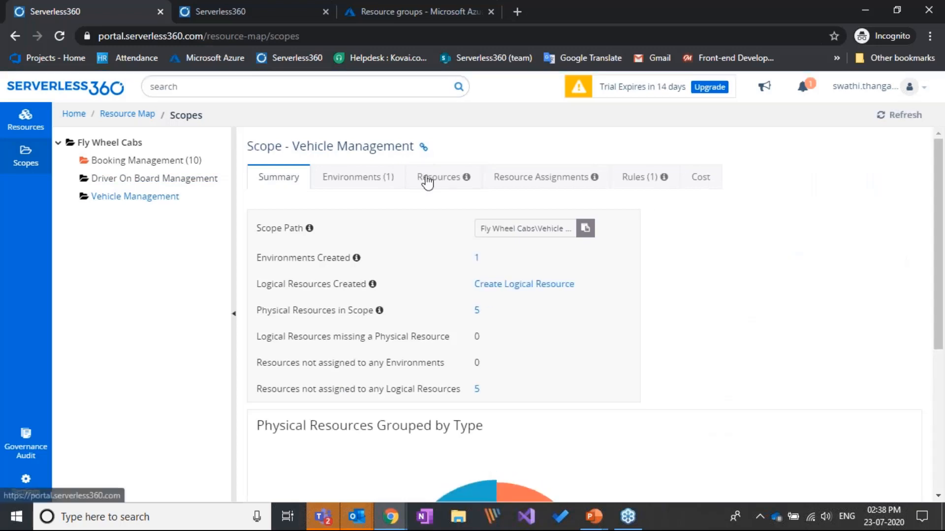
{"action": "left_click", "coordinate": [436, 178]}
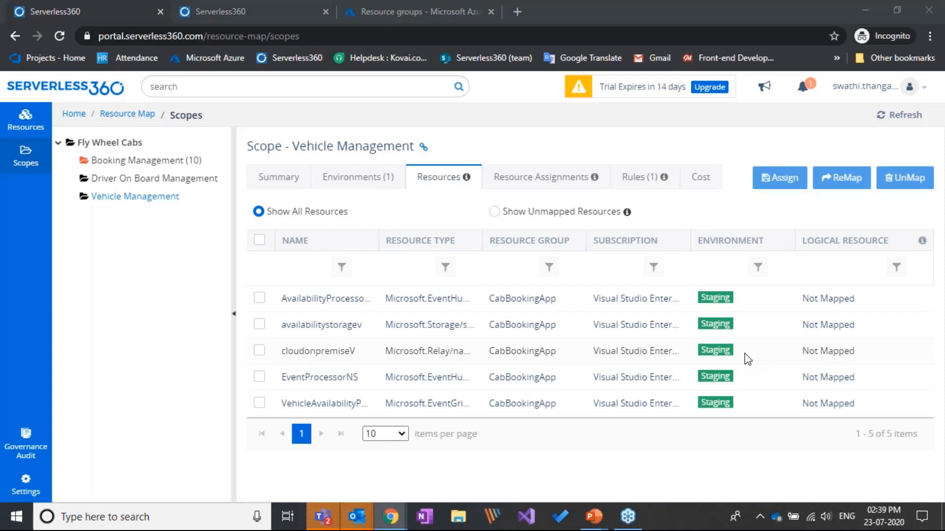
Switch to the PowerPoint slide show, show the Scope slide, and return to Serverless360.
{"action": "key", "text": "alt+Tab"}
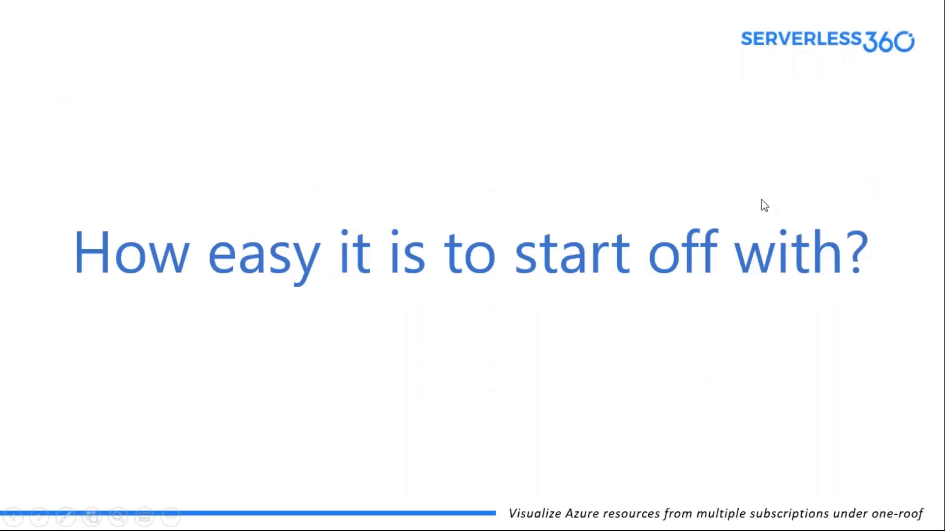
{"action": "left_click", "coordinate": [628, 165]}
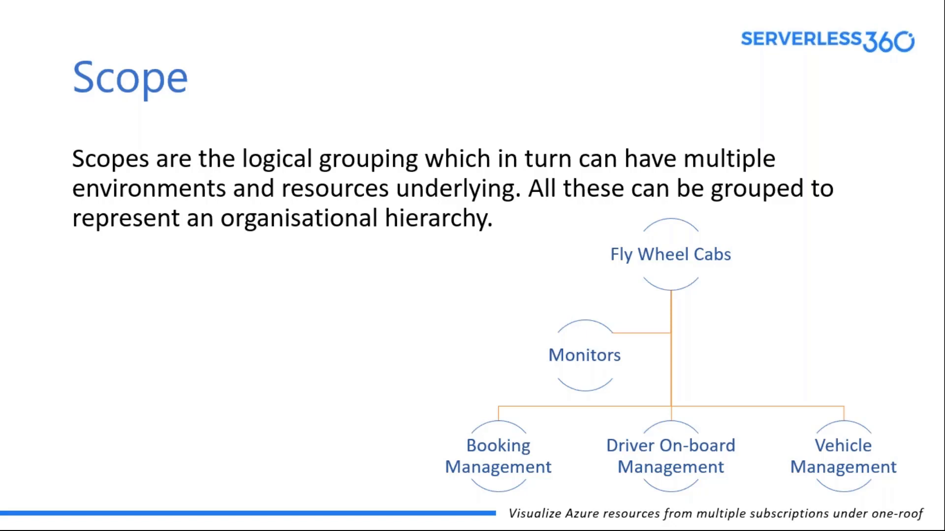
{"action": "key", "text": "alt+Tab"}
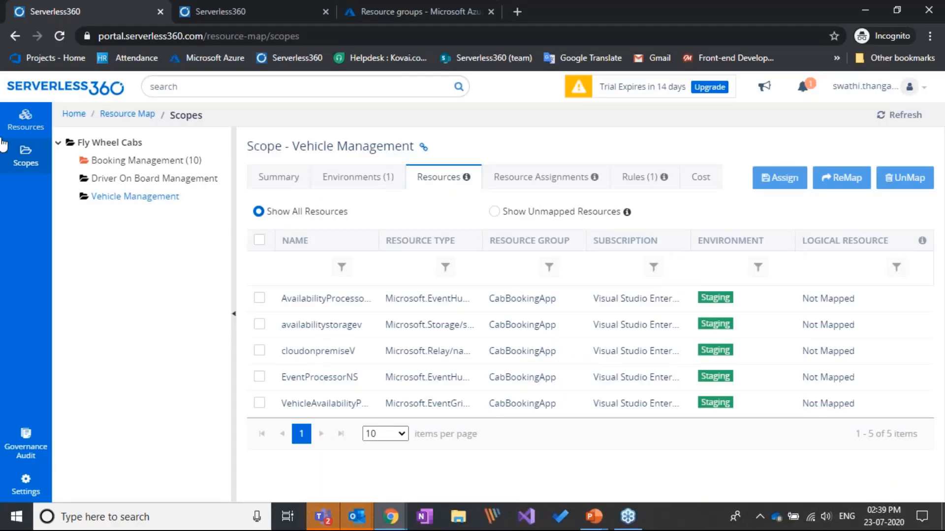
Open the Booking Management rule from the Resource Map rules and examine its tag name.
{"action": "left_click", "coordinate": [21, 131]}
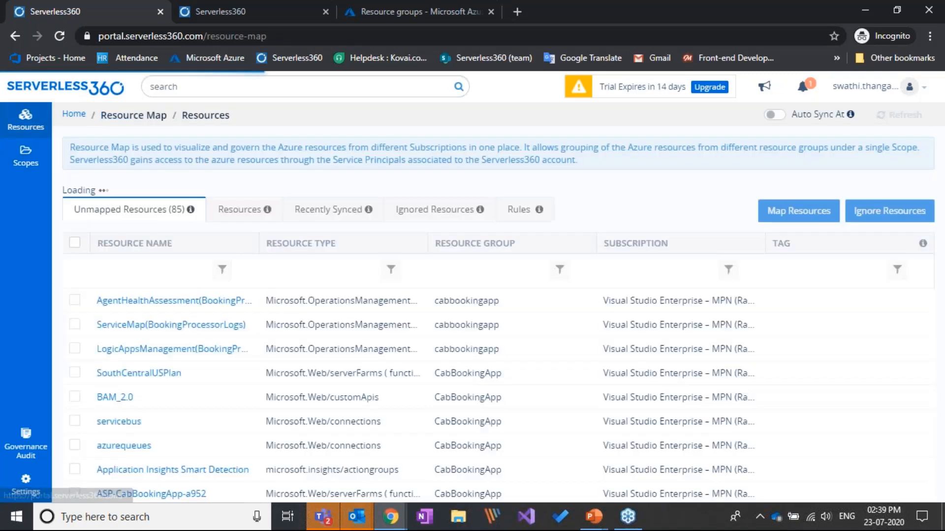
{"action": "left_click", "coordinate": [549, 197]}
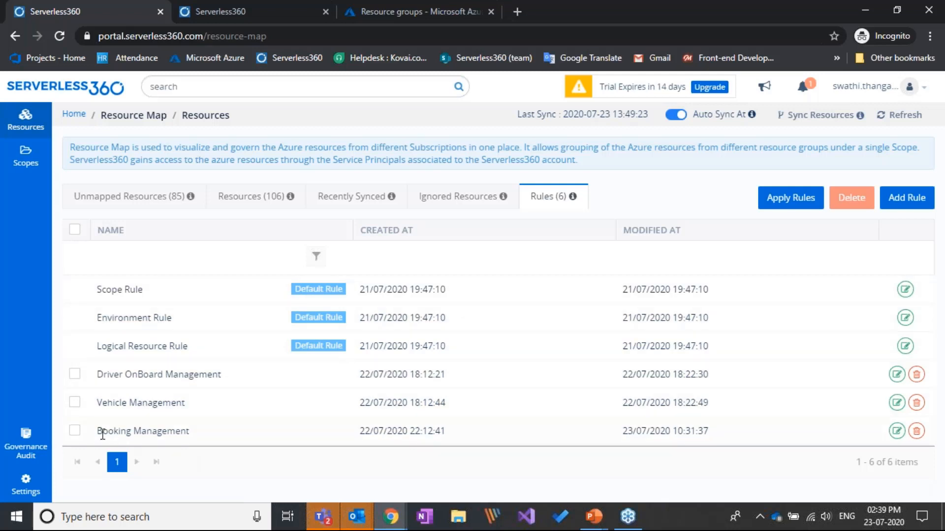
{"action": "left_click_drag", "start_coordinate": [96, 432], "coordinate": [199, 433]}
{"action": "left_click", "coordinate": [202, 436]}
{"action": "left_click", "coordinate": [897, 432]}
{"action": "double_click", "coordinate": [595, 266]}
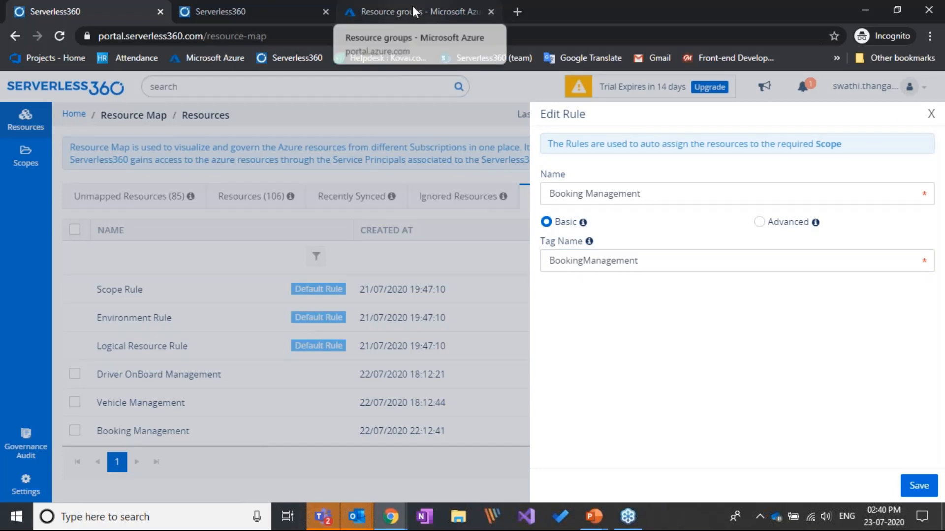
Switch to the Azure portal window and open the CabBookingApp resource group.
{"action": "key", "text": "alt+Tab"}
{"action": "key", "text": "alt+Tab"}
{"action": "key", "text": "alt+Tab"}
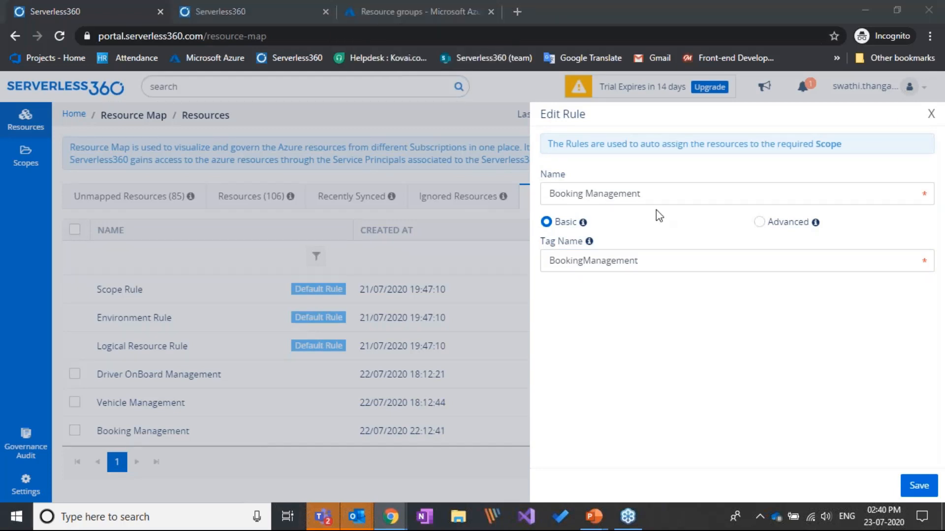
{"action": "key", "text": "alt+Tab"}
{"action": "key", "text": "alt+Tab"}
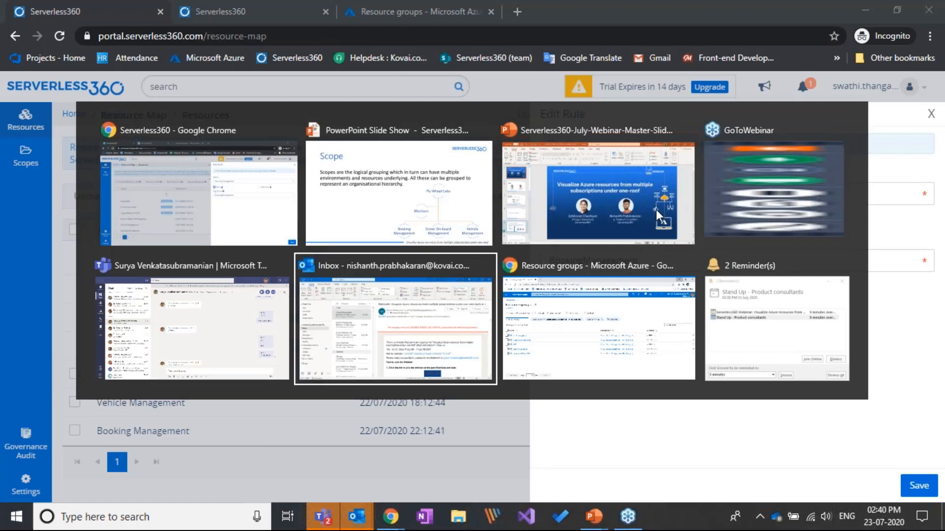
{"action": "key", "text": "Escape"}
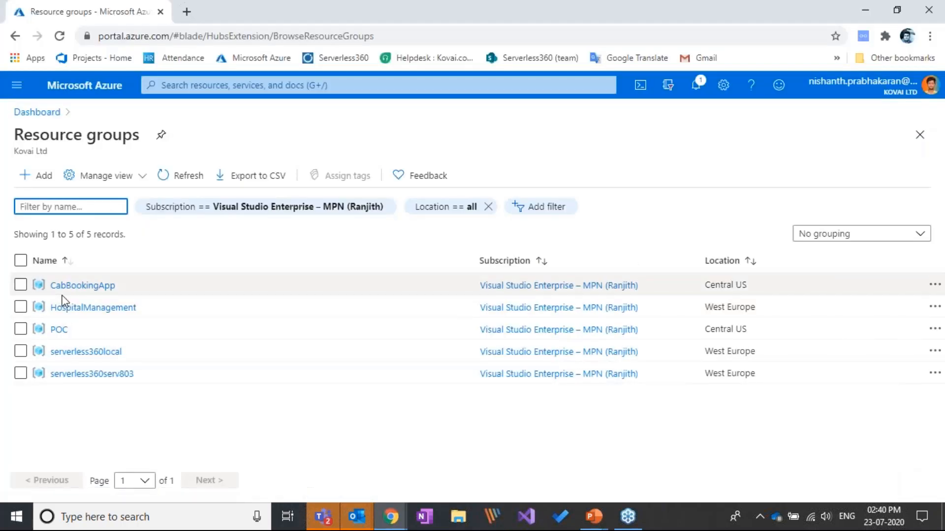
{"action": "left_click", "coordinate": [79, 286]}
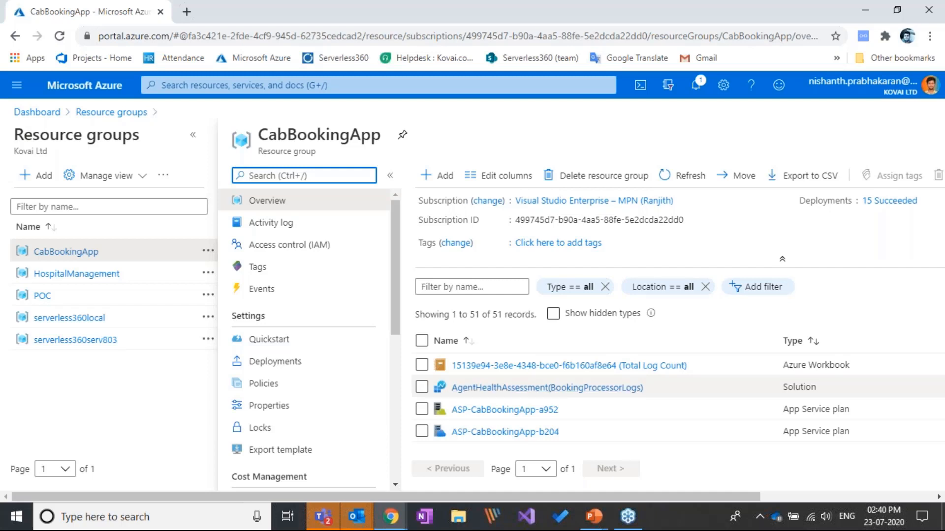
Find the BookingHandlerNS Service Bus namespace among the group's resources and view its tags.
{"action": "scroll", "coordinate": [622, 397], "scroll_direction": "down", "scroll_amount": 2}
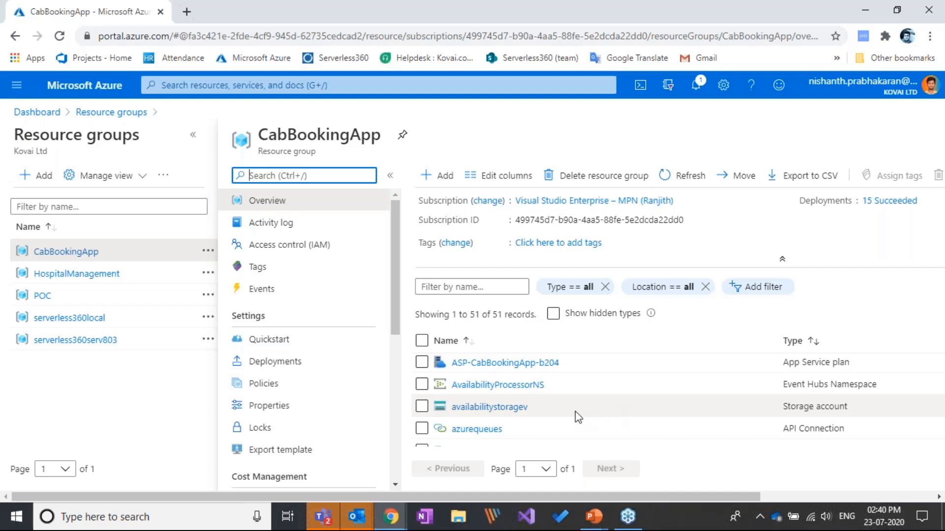
{"action": "scroll", "coordinate": [574, 416], "scroll_direction": "down", "scroll_amount": 3}
{"action": "scroll", "coordinate": [575, 416], "scroll_direction": "down", "scroll_amount": 3}
{"action": "scroll", "coordinate": [572, 413], "scroll_direction": "up", "scroll_amount": 4}
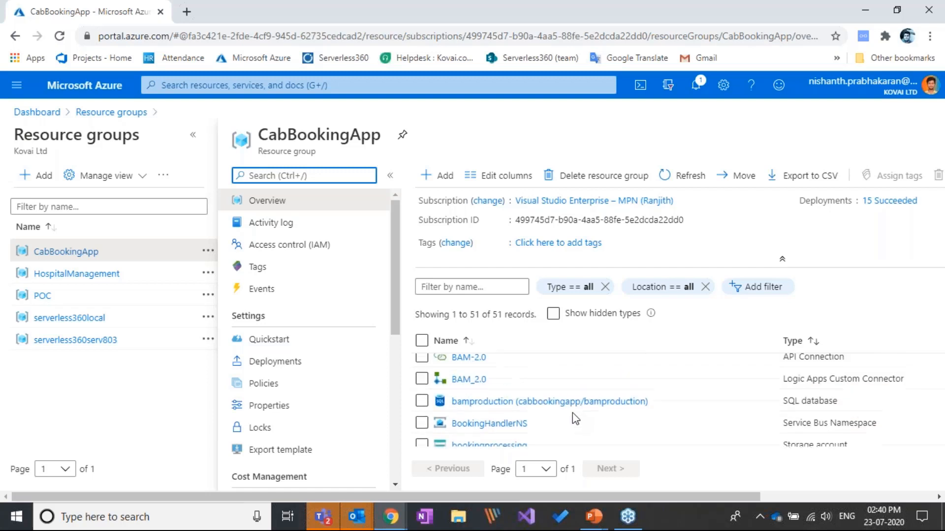
{"action": "left_click", "coordinate": [489, 423]}
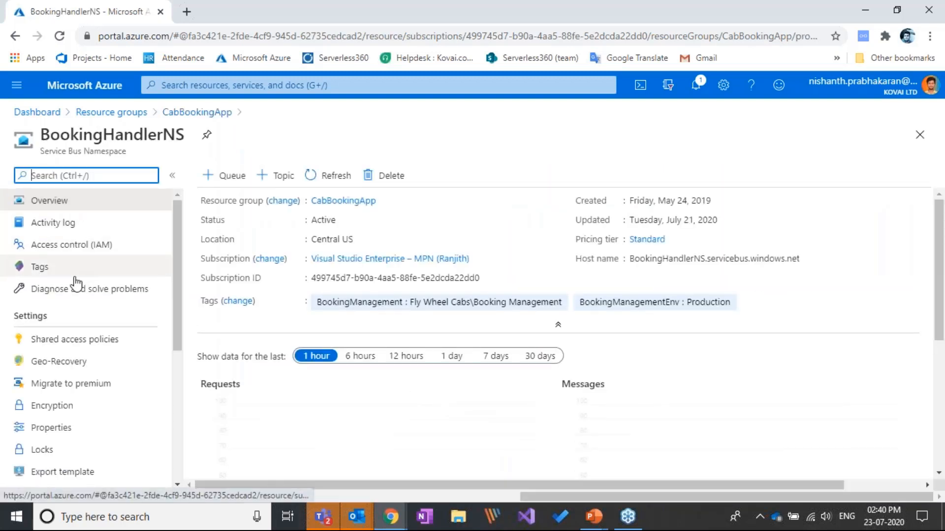
{"action": "left_click", "coordinate": [38, 267]}
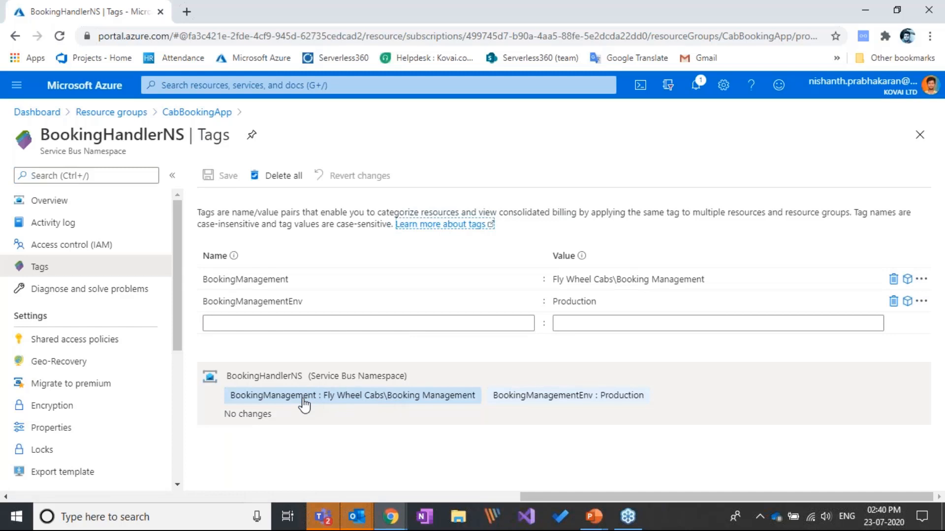
Switch back to Serverless360, compare the Booking Management rule's tag name with the Azure tag, and close the rule.
{"action": "key", "text": "alt+Tab"}
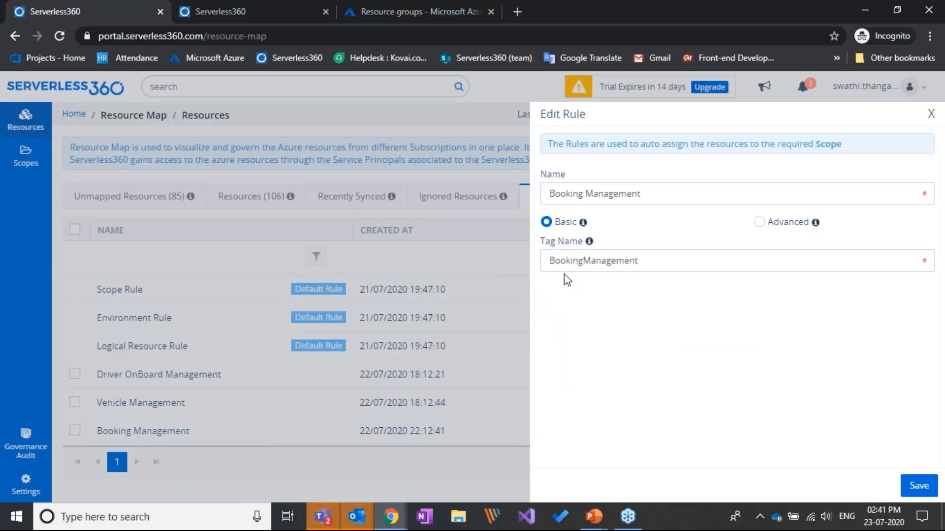
{"action": "double_click", "coordinate": [566, 261]}
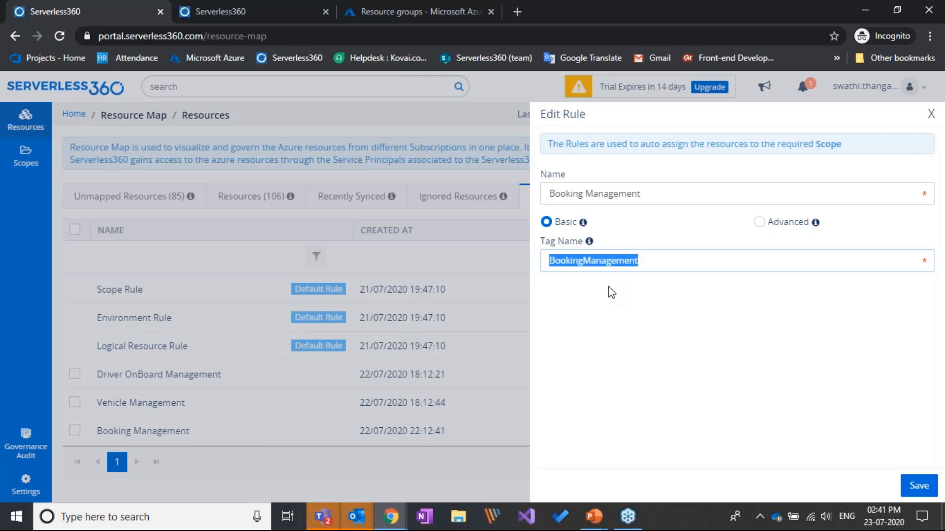
{"action": "left_click", "coordinate": [931, 115]}
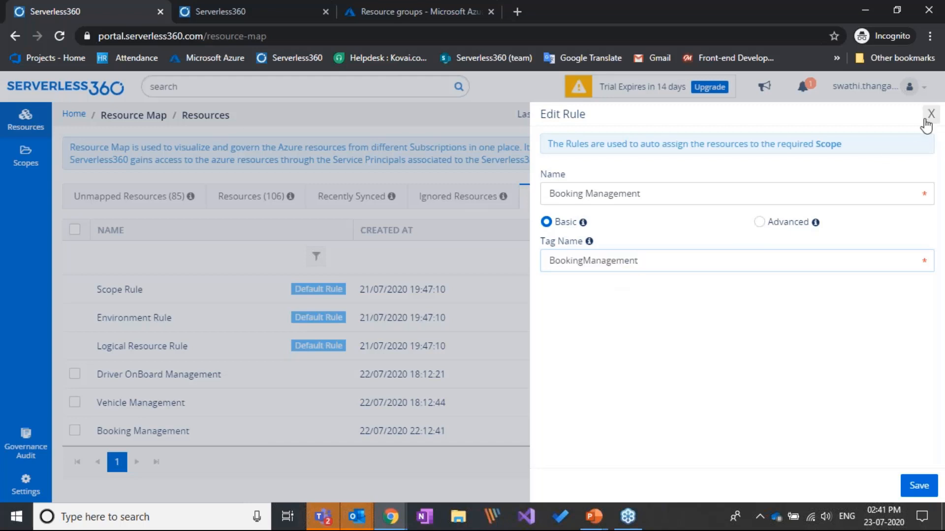
Open the Resource Map scopes at Fly Wheel Cabs.
{"action": "left_click", "coordinate": [25, 158]}
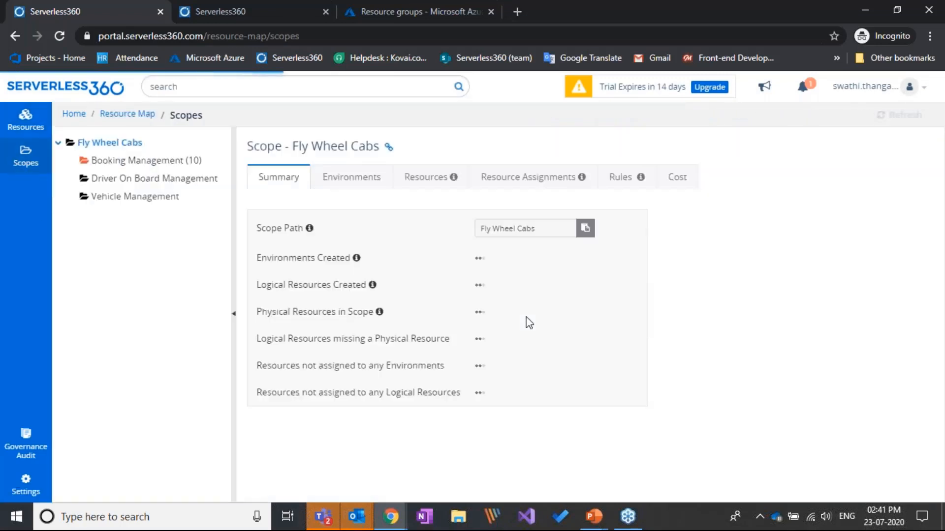